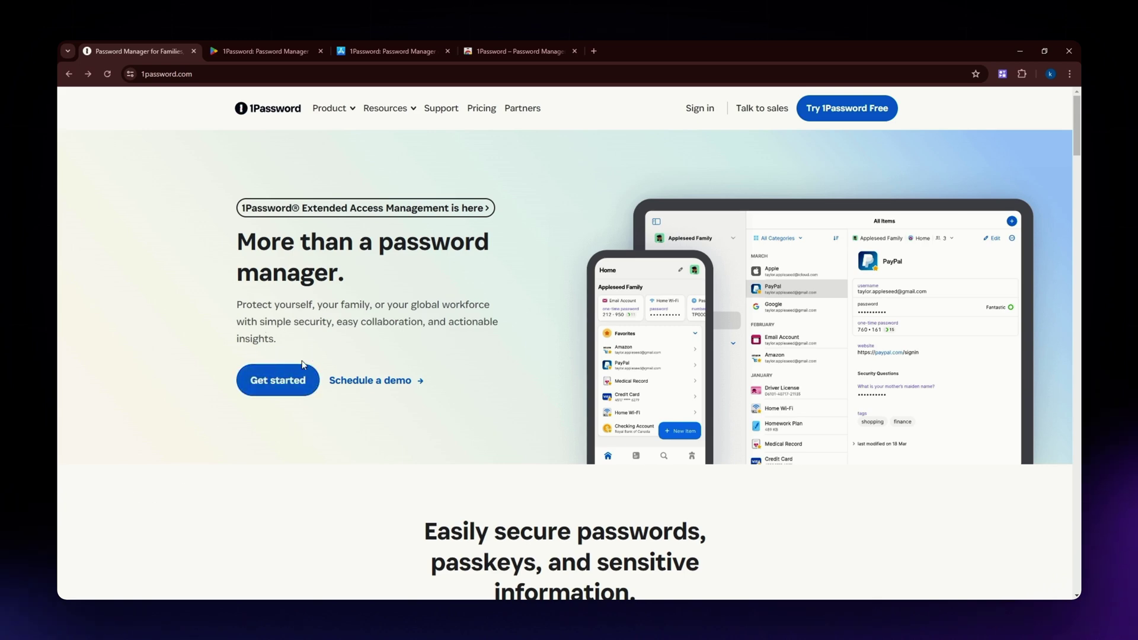
Step: Get started from the 1Password home page and review the Individual, Families, Teams Starter Pack and Business pricing plans
{"action": "left_click", "coordinate": [302, 377]}
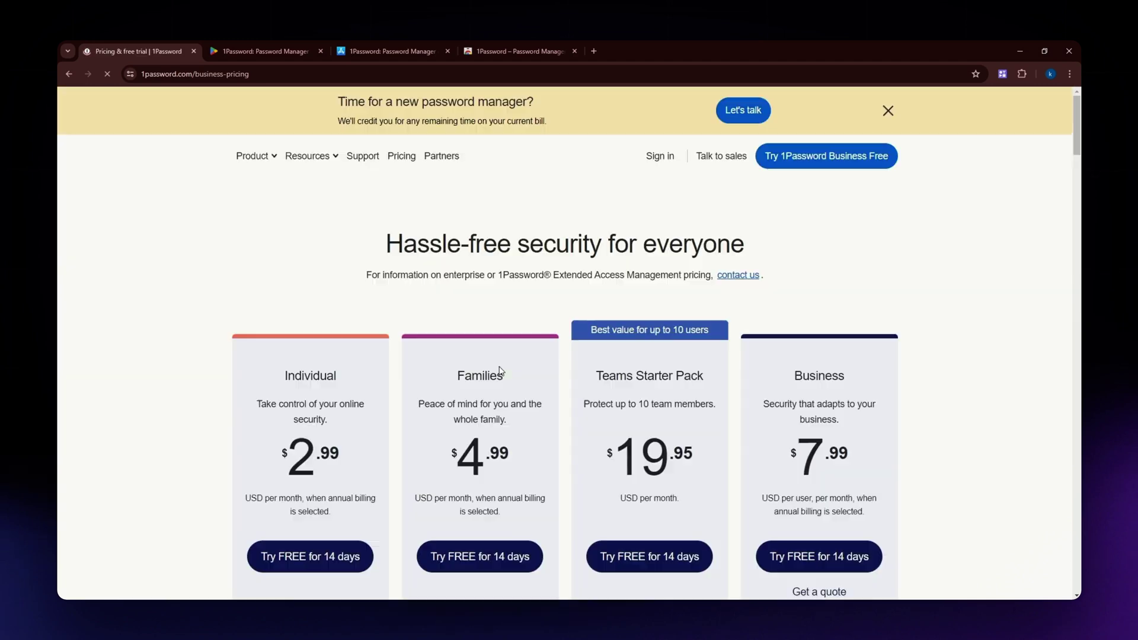
{"action": "scroll", "coordinate": [628, 314], "scroll_direction": "down", "scroll_amount": 3}
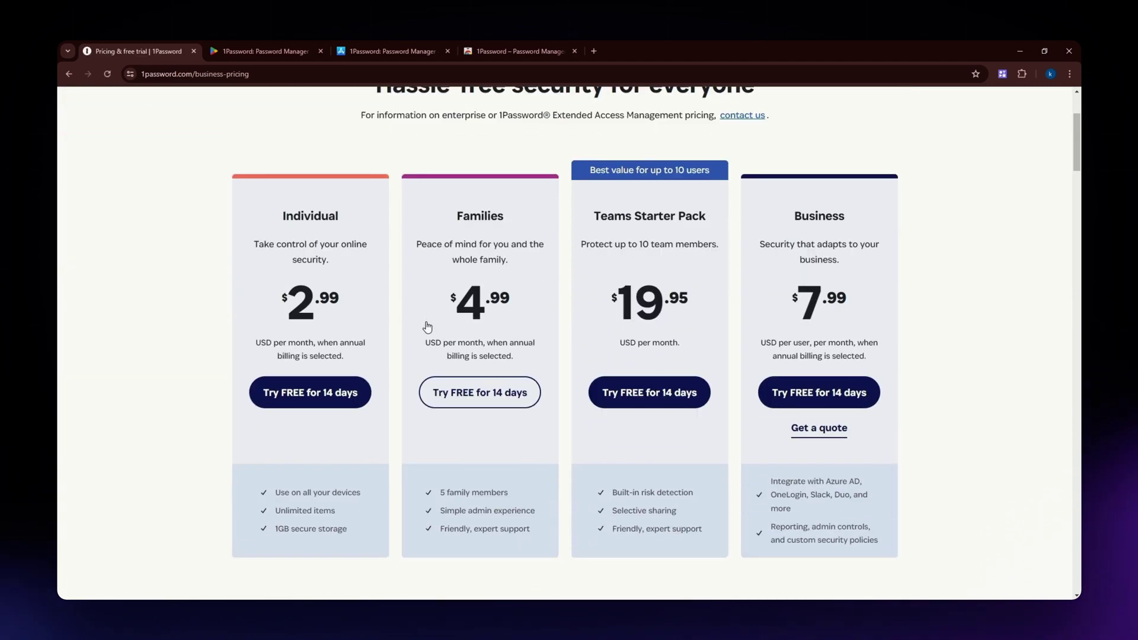
{"action": "scroll", "coordinate": [682, 380], "scroll_direction": "down", "scroll_amount": 2}
{"action": "scroll", "coordinate": [682, 379], "scroll_direction": "up", "scroll_amount": 1}
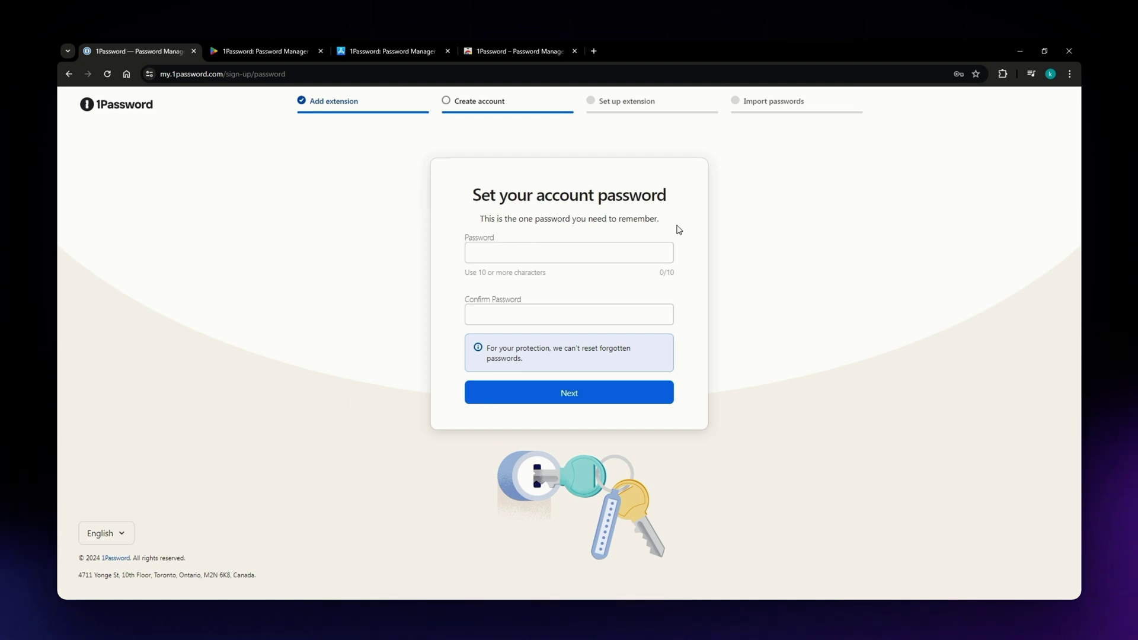
Step: Read the notes about remembering the account password and the protection against resets on the account password page
{"action": "left_click_drag", "start_coordinate": [676, 219], "coordinate": [475, 214]}
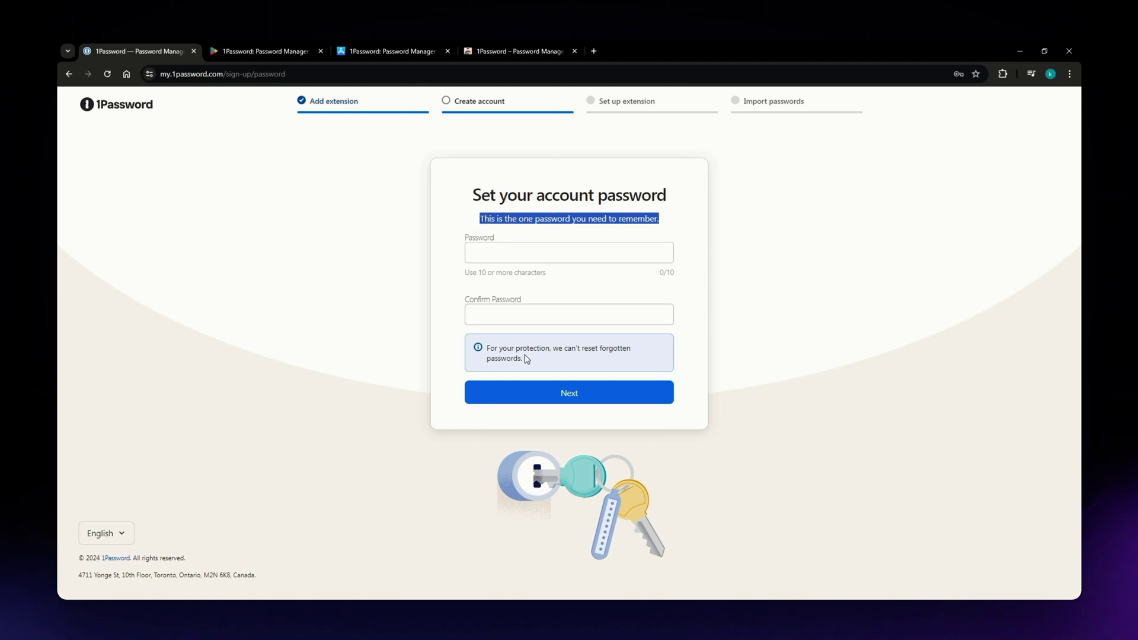
{"action": "left_click_drag", "start_coordinate": [526, 359], "coordinate": [482, 349]}
{"action": "left_click", "coordinate": [407, 316]}
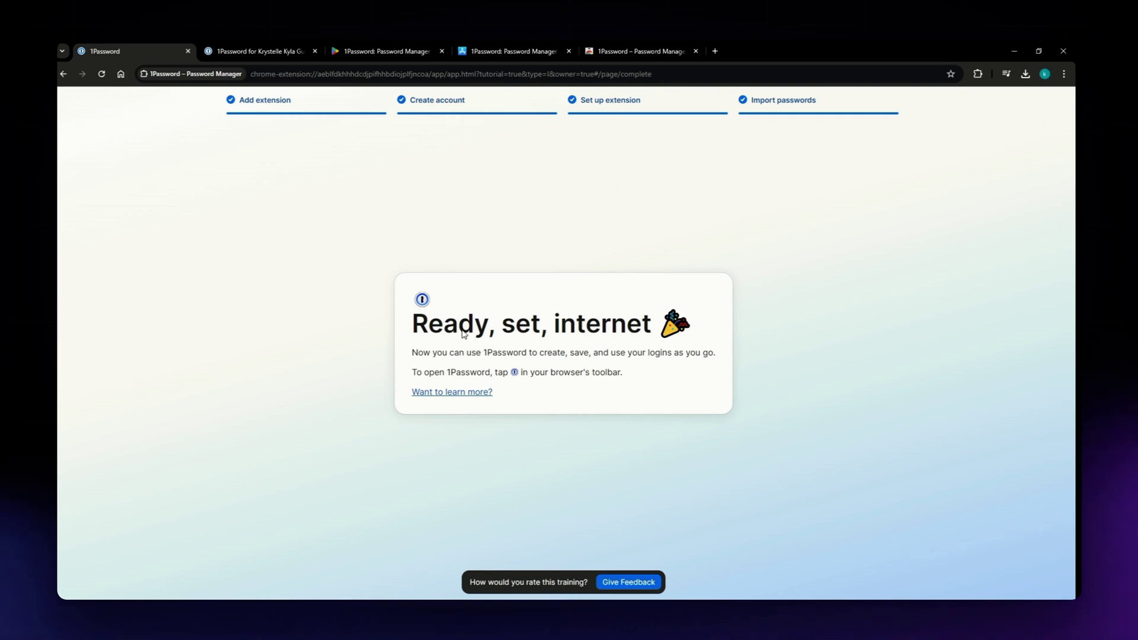
Step: View the 1Password pages on Google Play, the App Store and the Chrome Web Store, and return to the 1Password page
{"action": "left_click", "coordinate": [380, 46]}
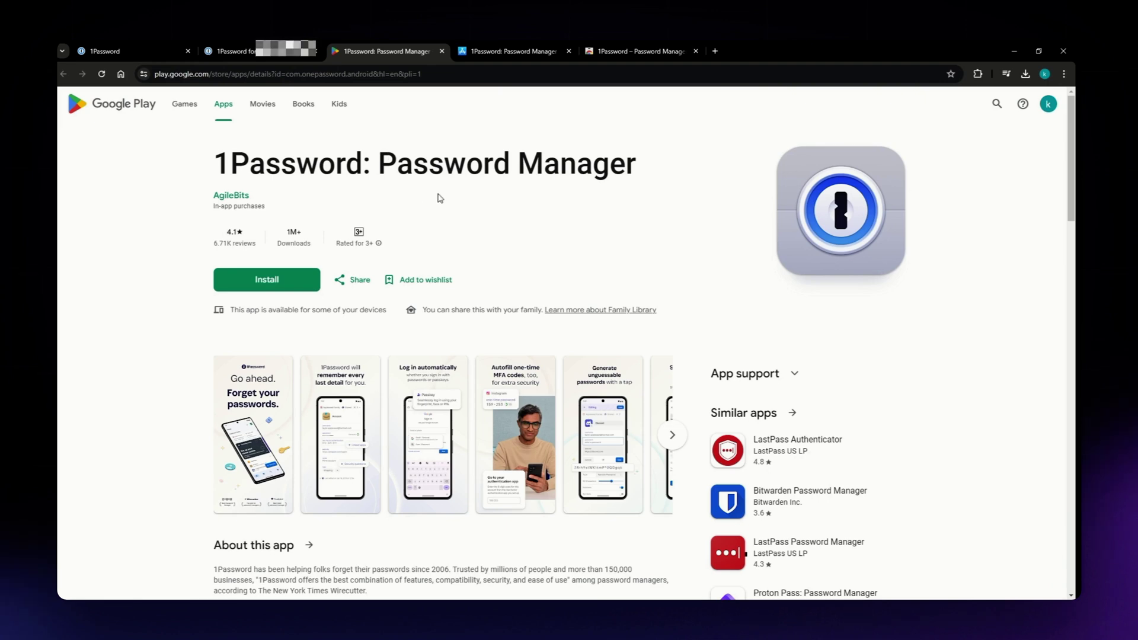
{"action": "left_click", "coordinate": [492, 54]}
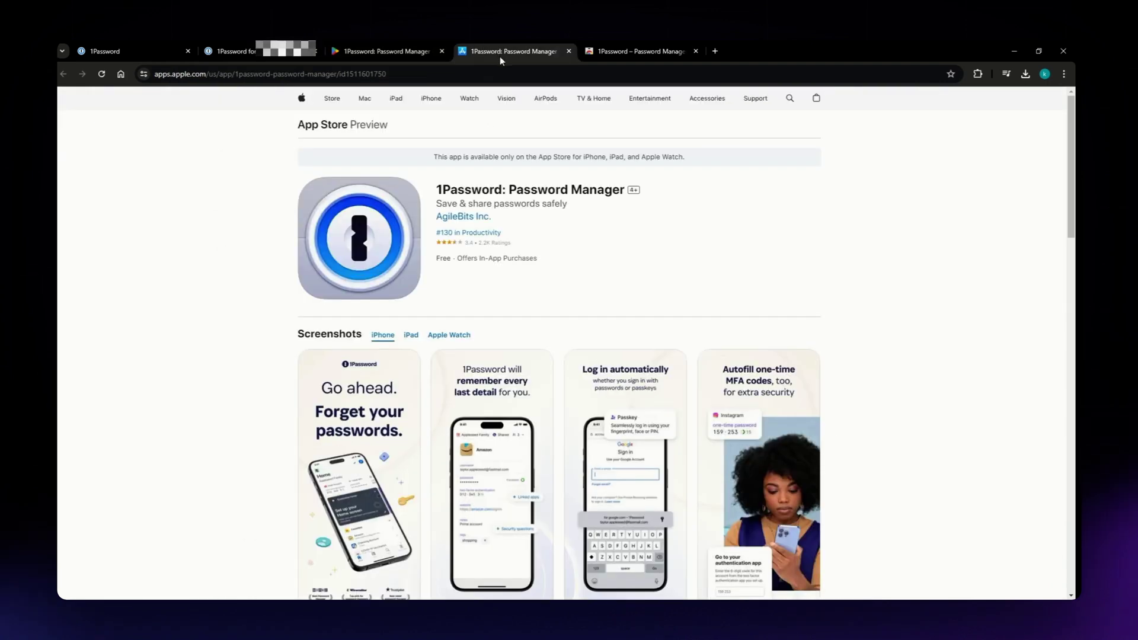
{"action": "left_click", "coordinate": [622, 50]}
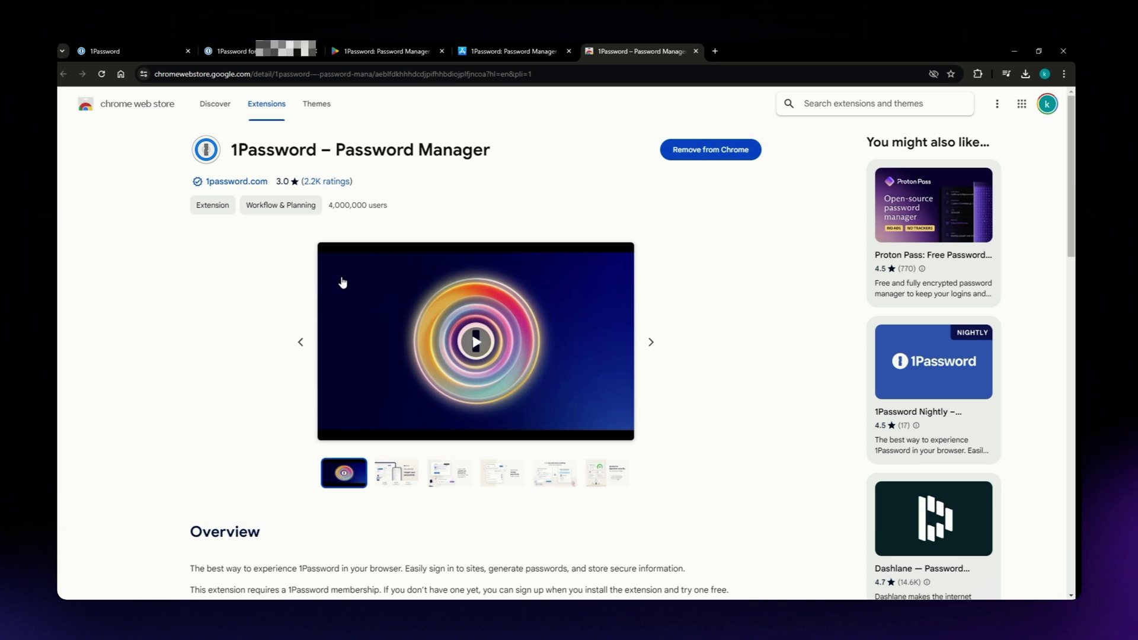
{"action": "left_click", "coordinate": [127, 48]}
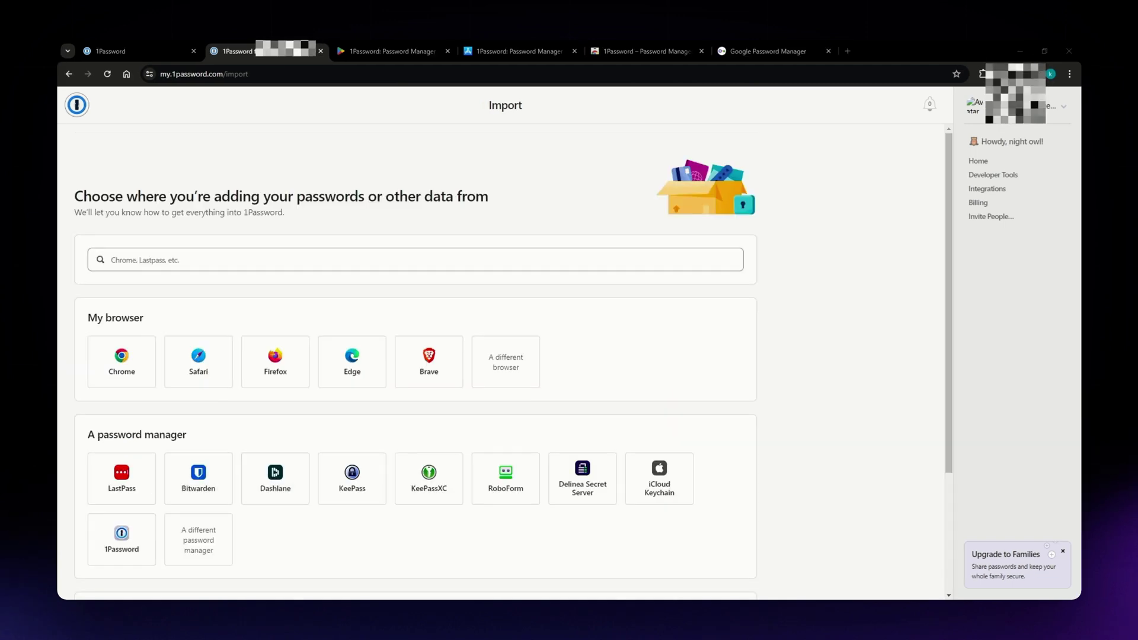
Step: Choose Chrome as the import source, review its password export instructions and continue to the vault choice
{"action": "left_click", "coordinate": [122, 361]}
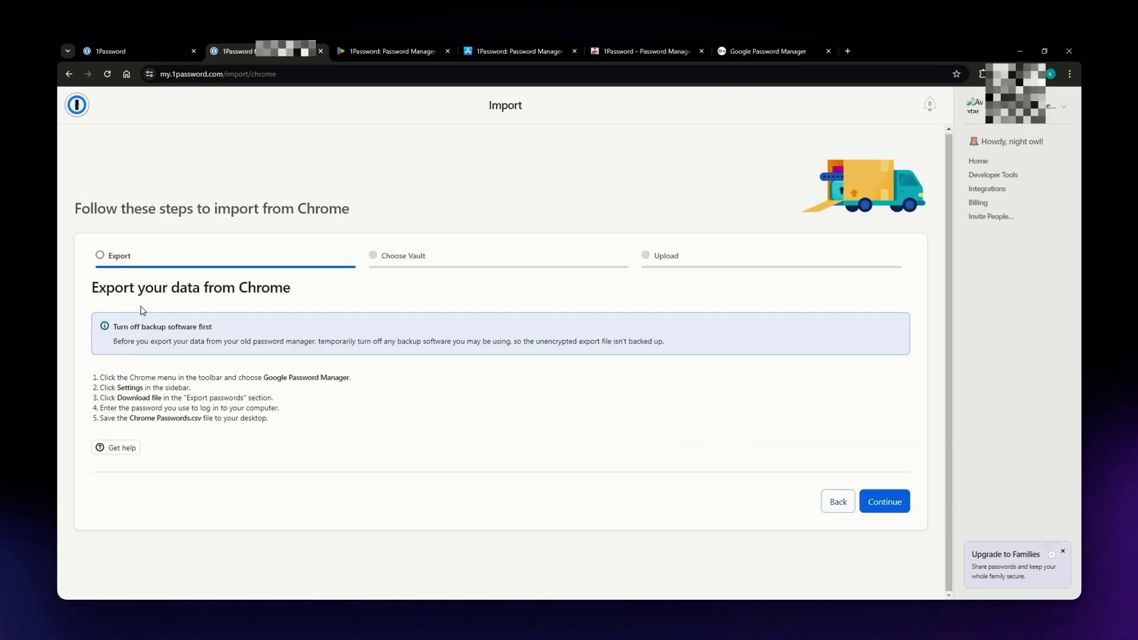
{"action": "left_click_drag", "start_coordinate": [101, 377], "coordinate": [291, 424]}
{"action": "left_click", "coordinate": [290, 424]}
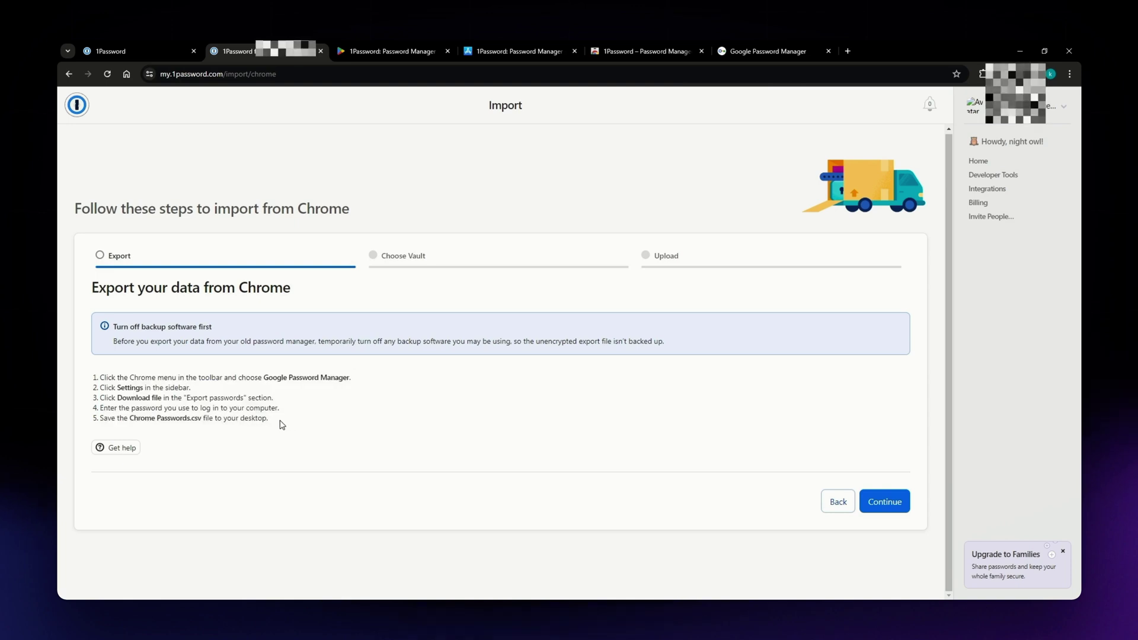
{"action": "left_click_drag", "start_coordinate": [157, 389], "coordinate": [280, 422]}
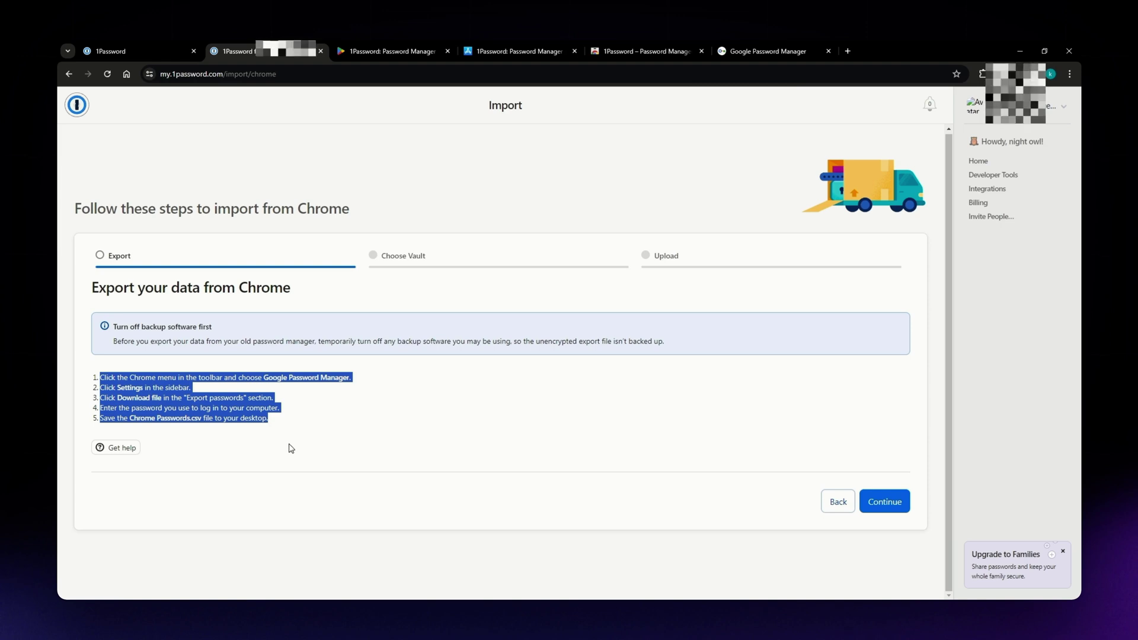
{"action": "left_click", "coordinate": [289, 415]}
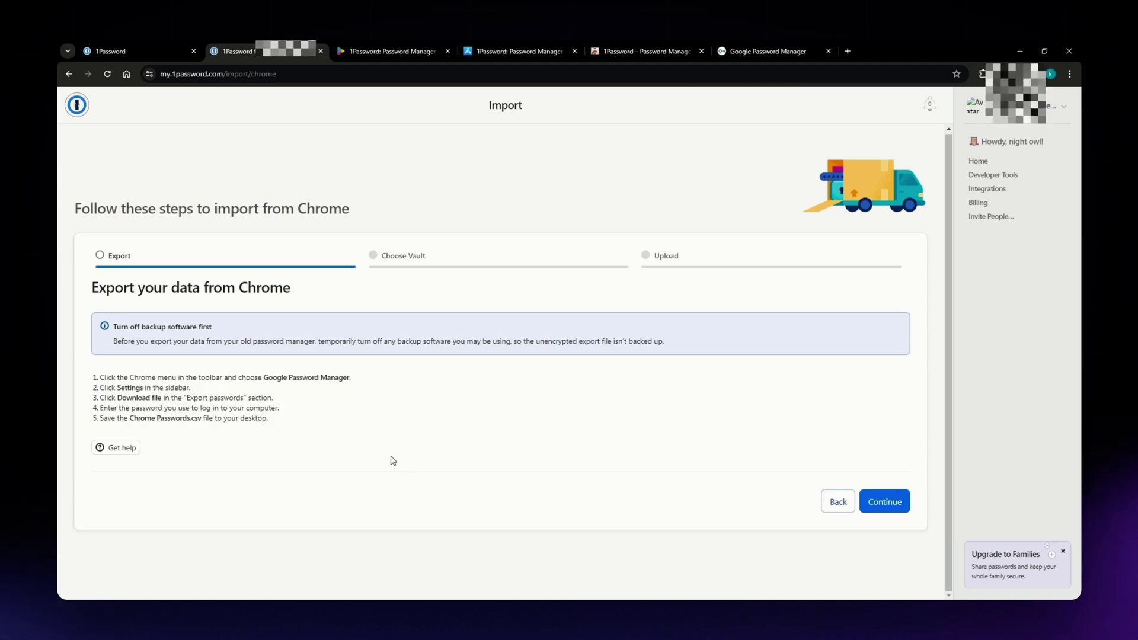
{"action": "left_click", "coordinate": [888, 502]}
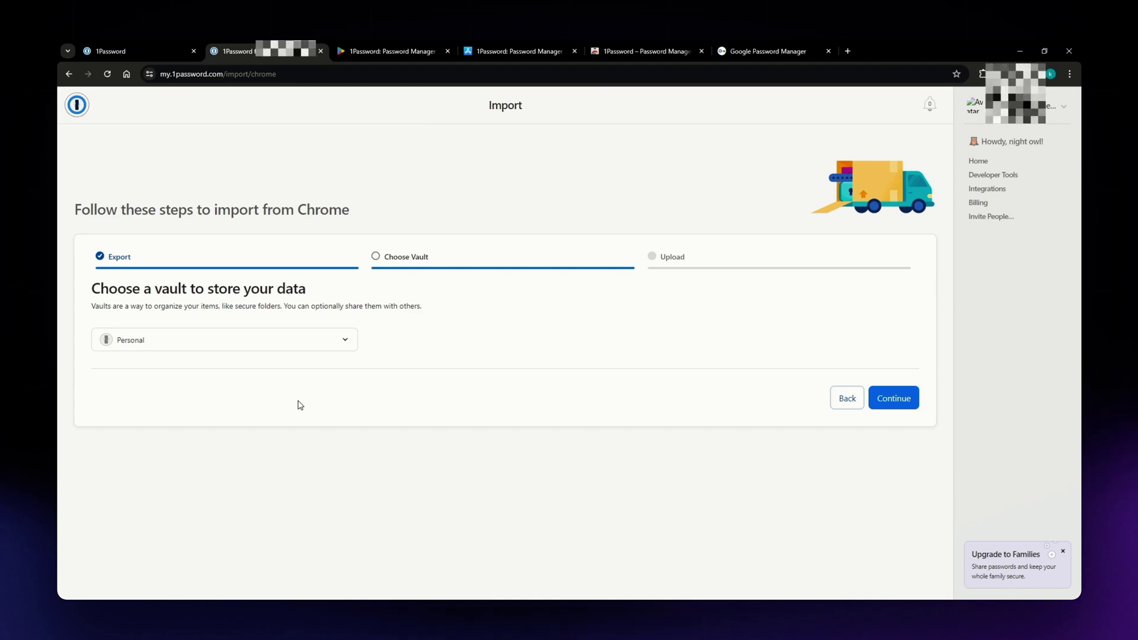
Step: Select the Personal vault as the storage location for the imported Chrome data and continue to the upload
{"action": "left_click", "coordinate": [226, 340]}
{"action": "left_click", "coordinate": [386, 365]}
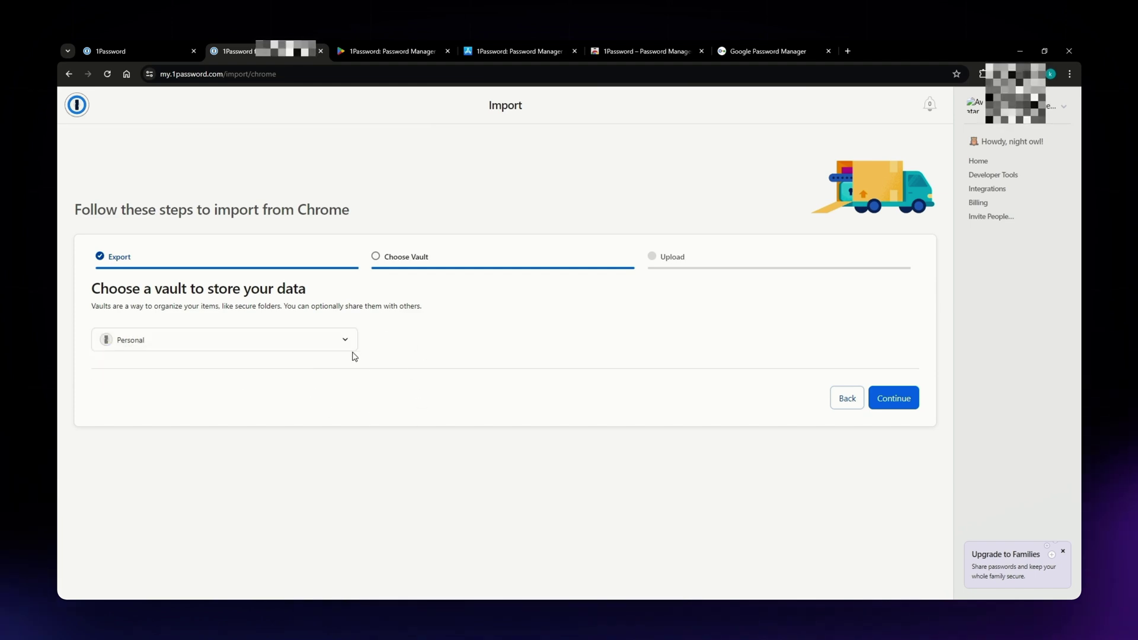
{"action": "left_click", "coordinate": [332, 338]}
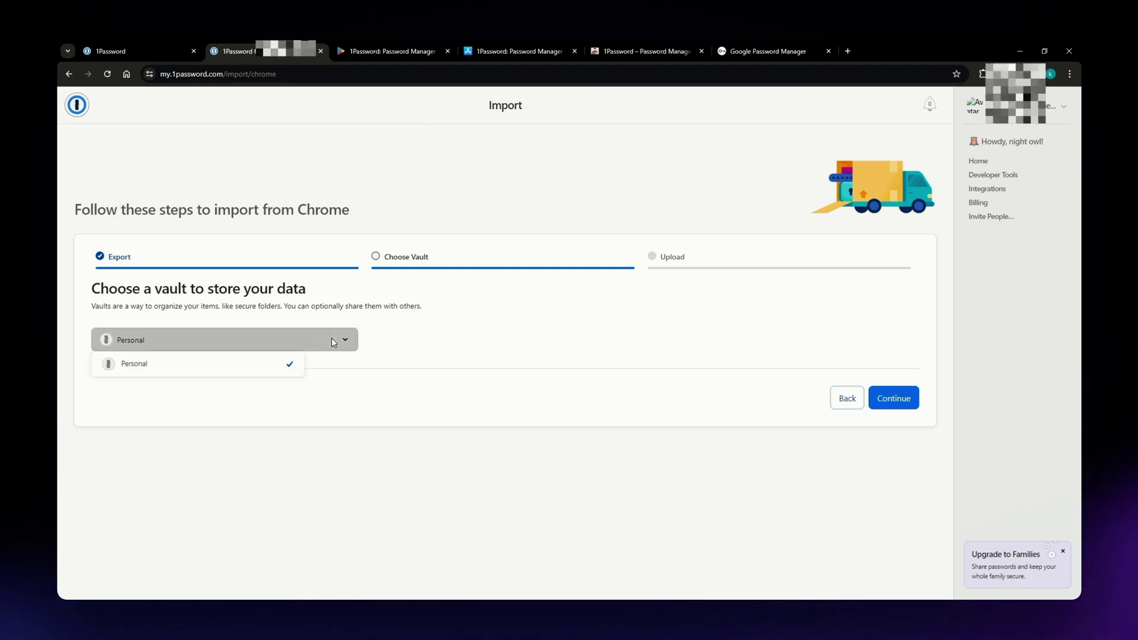
{"action": "left_click", "coordinate": [248, 371]}
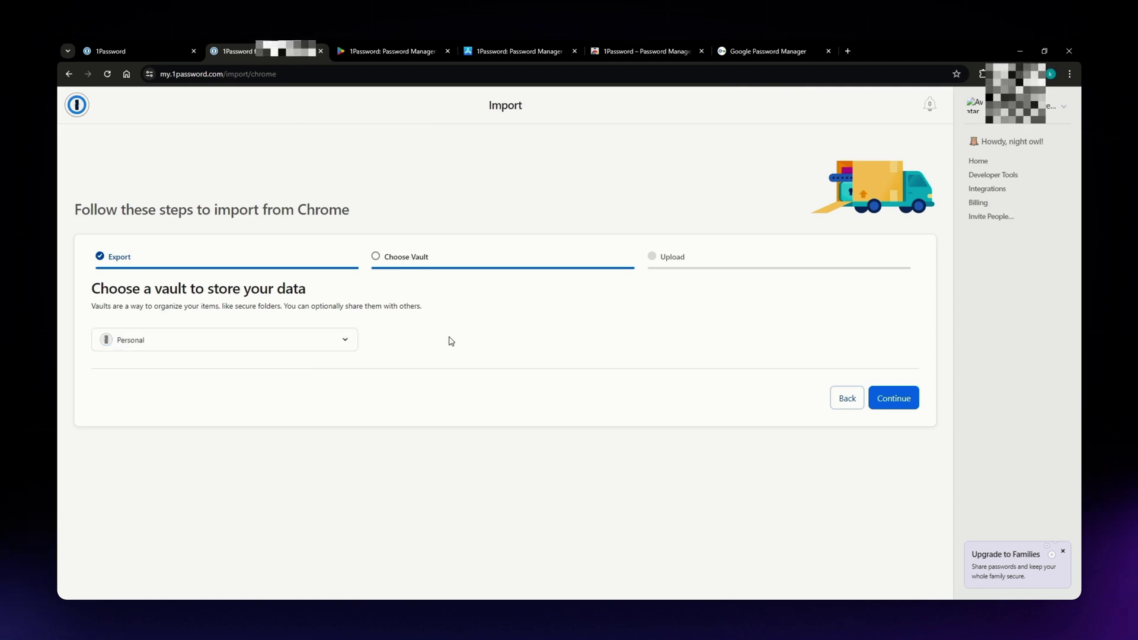
{"action": "left_click", "coordinate": [229, 339]}
{"action": "left_click", "coordinate": [189, 359]}
{"action": "left_click", "coordinate": [882, 399]}
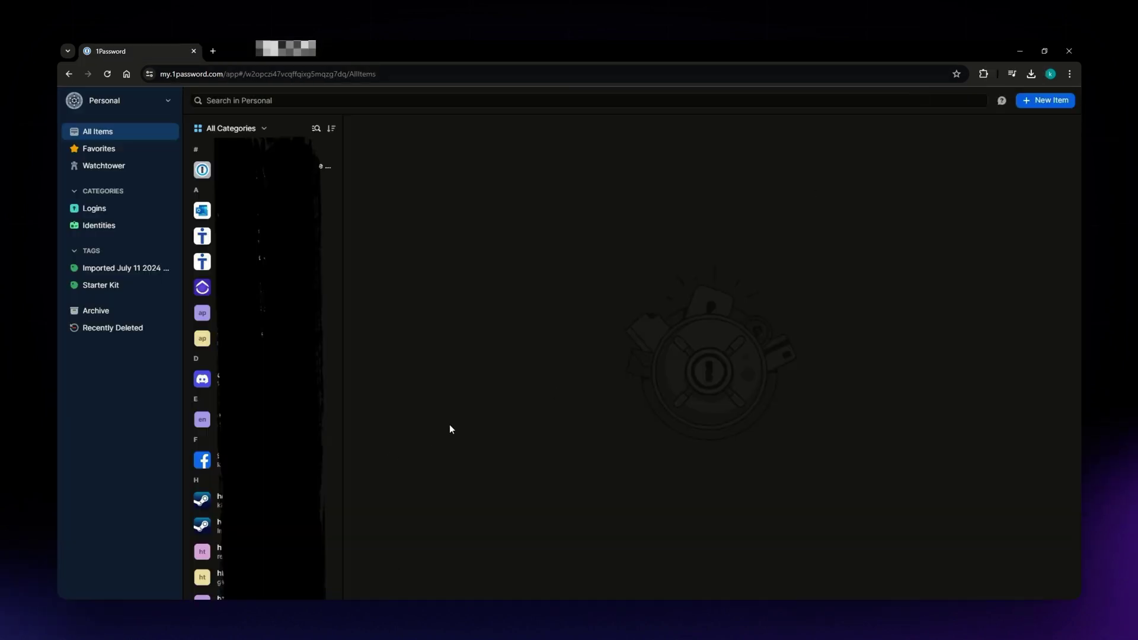
Step: Look through the imported entries in the All Items list of the Personal vault
{"action": "scroll", "coordinate": [267, 371], "scroll_direction": "down", "scroll_amount": 3}
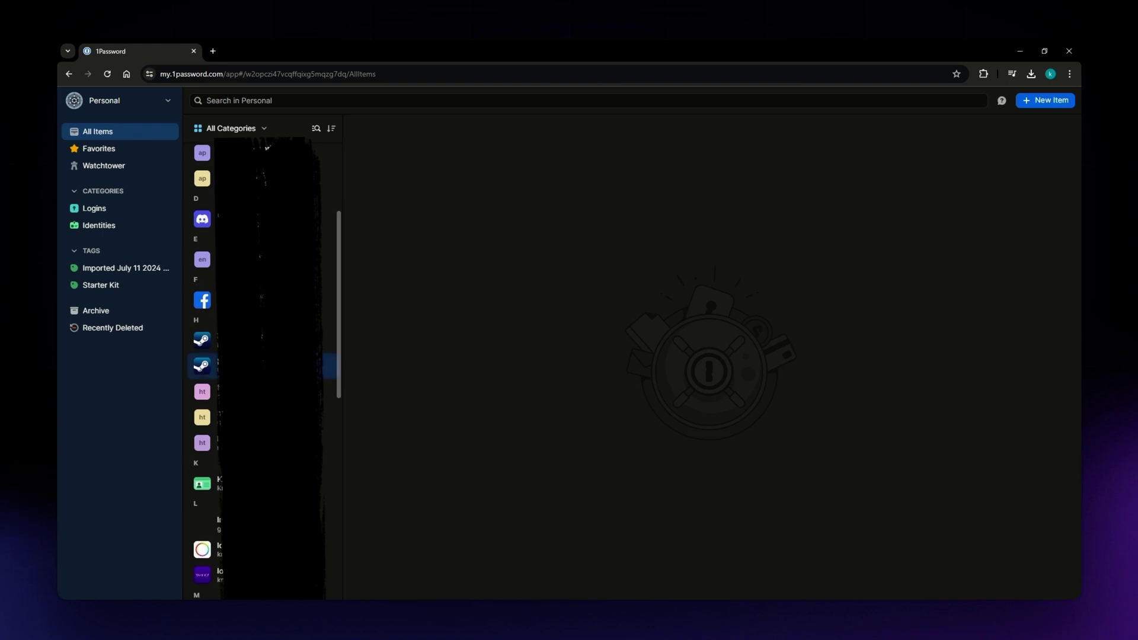
{"action": "scroll", "coordinate": [267, 370], "scroll_direction": "down", "scroll_amount": 2}
{"action": "scroll", "coordinate": [267, 371], "scroll_direction": "up", "scroll_amount": 5}
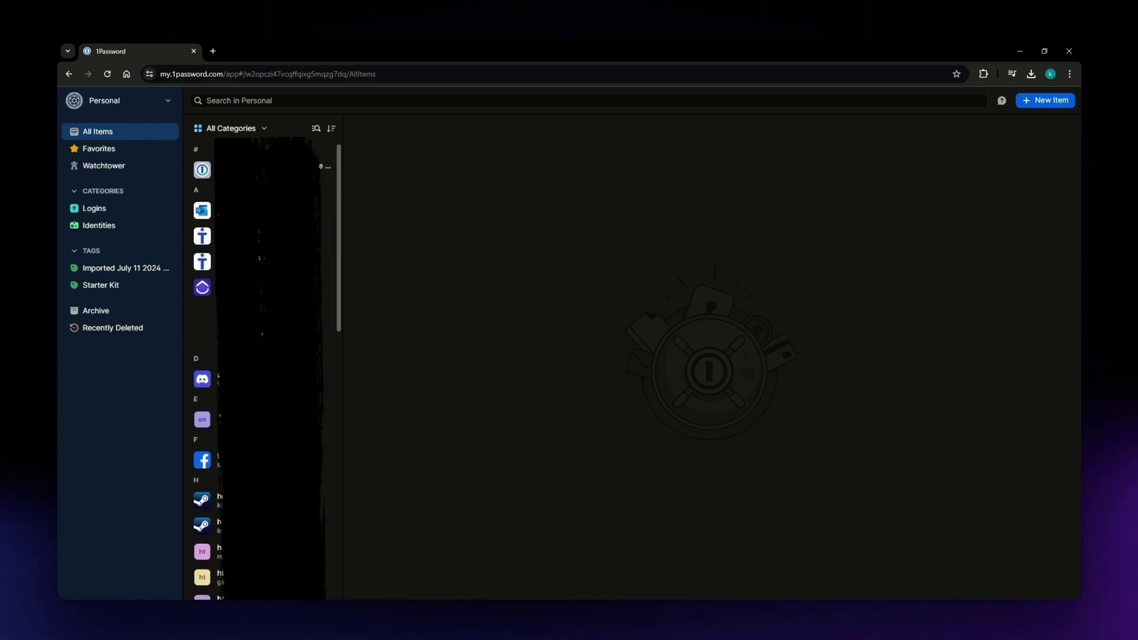
{"action": "scroll", "coordinate": [267, 370], "scroll_direction": "down", "scroll_amount": 2}
{"action": "scroll", "coordinate": [267, 370], "scroll_direction": "up", "scroll_amount": 2}
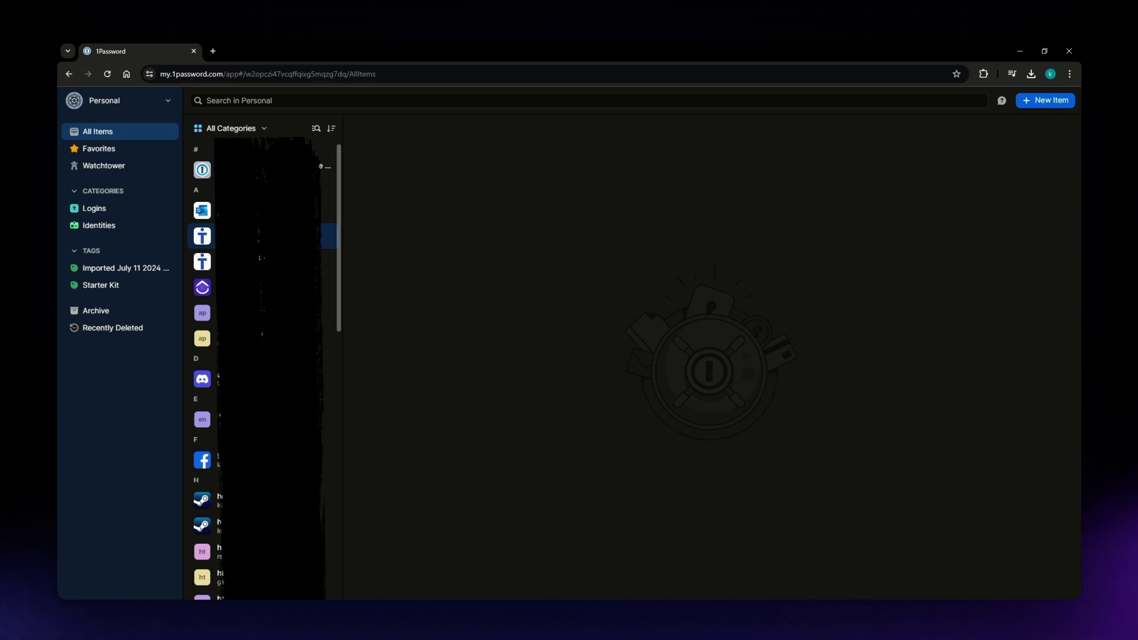
Step: Open the first accounts.intuit.com login and examine its username, password and website details
{"action": "left_click", "coordinate": [285, 236]}
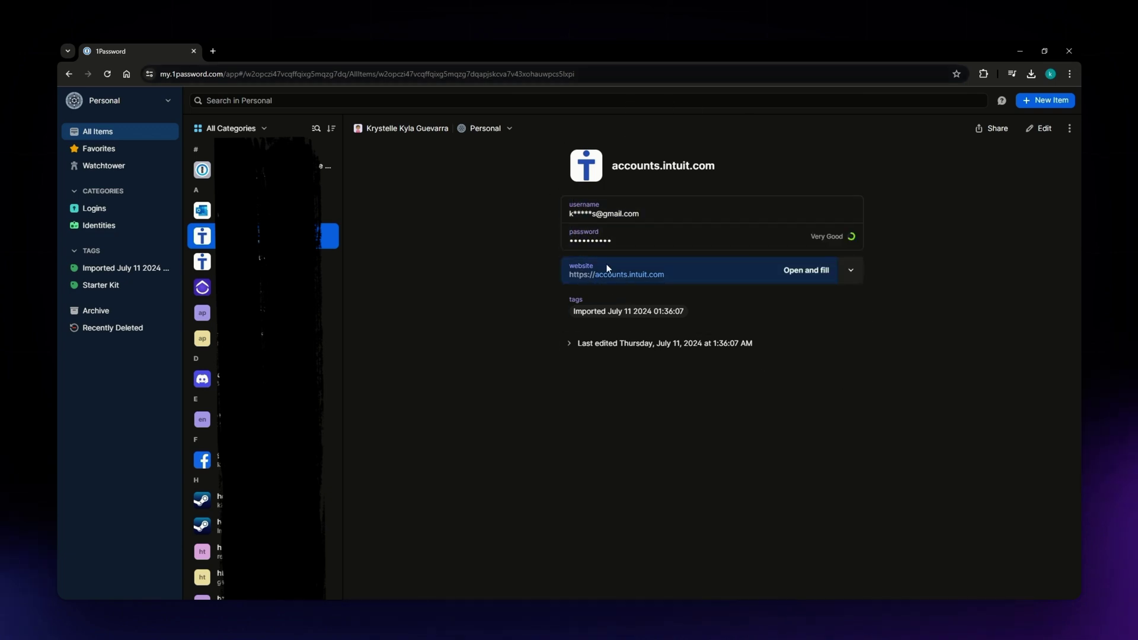
{"action": "left_click", "coordinate": [538, 257]}
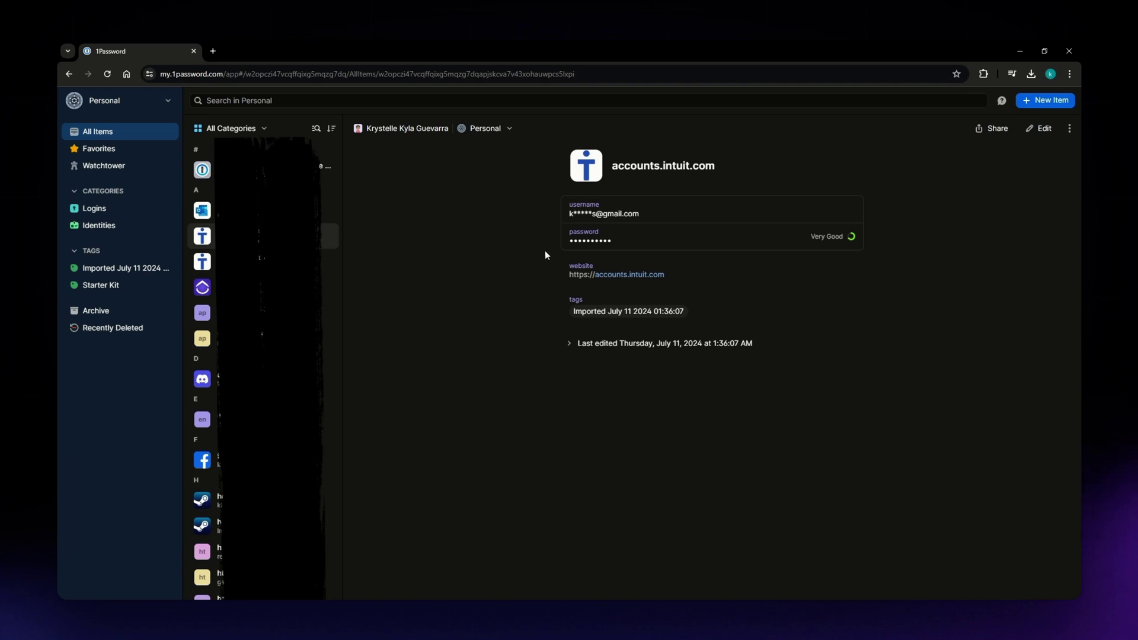
{"action": "left_click", "coordinate": [599, 239]}
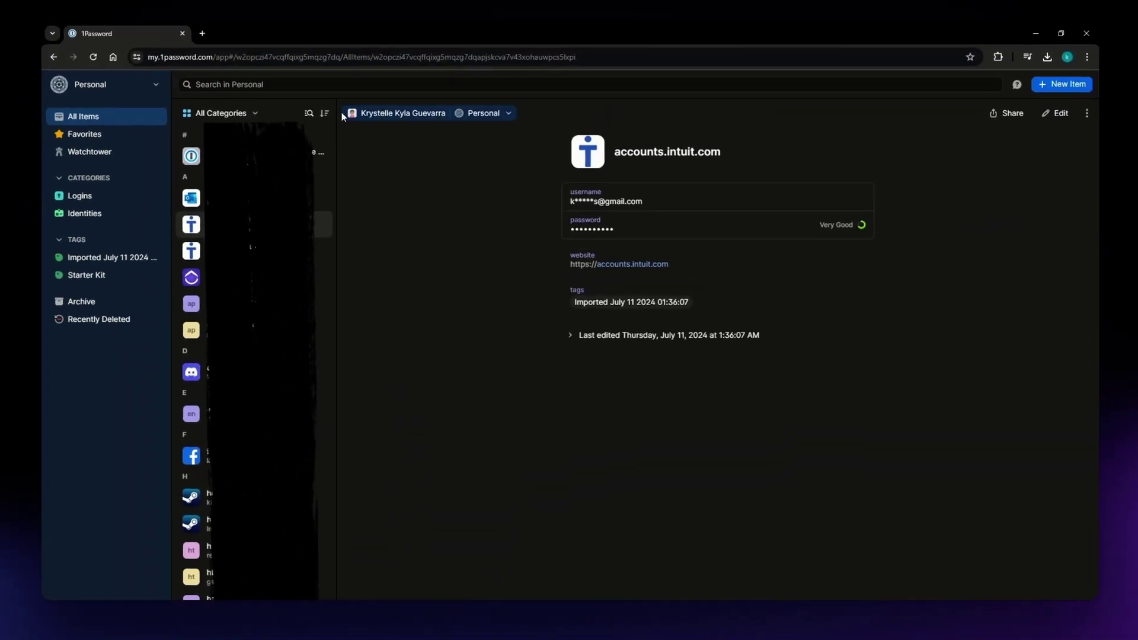
Step: Examine the sorting options for the item list, including title, dates and alphabetical order, and close them without changing the sort
{"action": "left_click", "coordinate": [325, 115]}
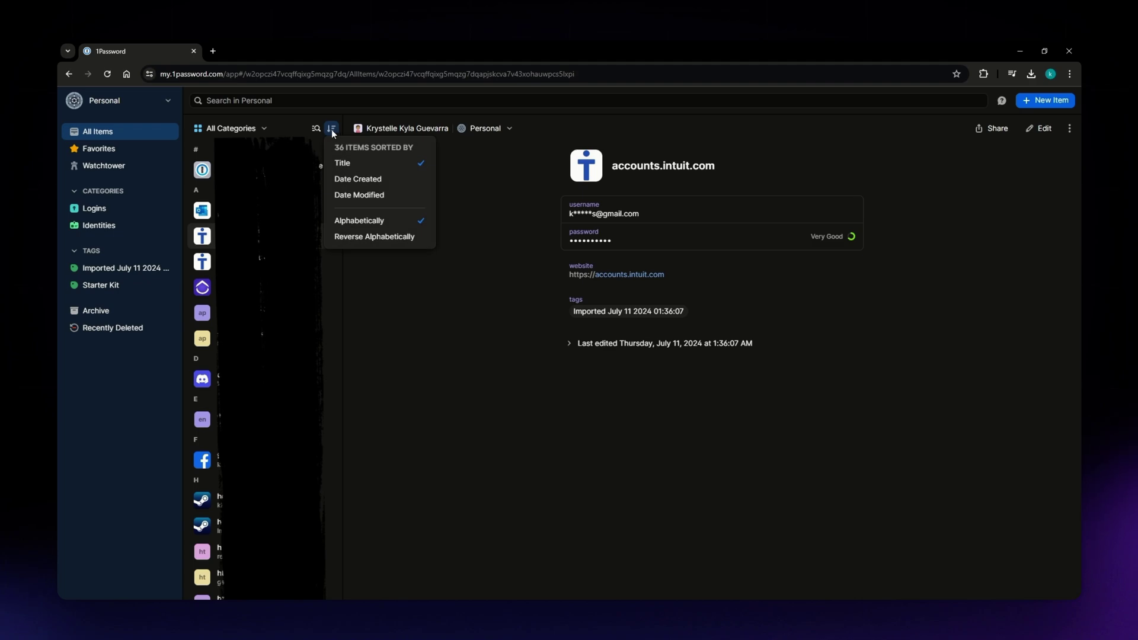
{"action": "left_click", "coordinate": [356, 382]}
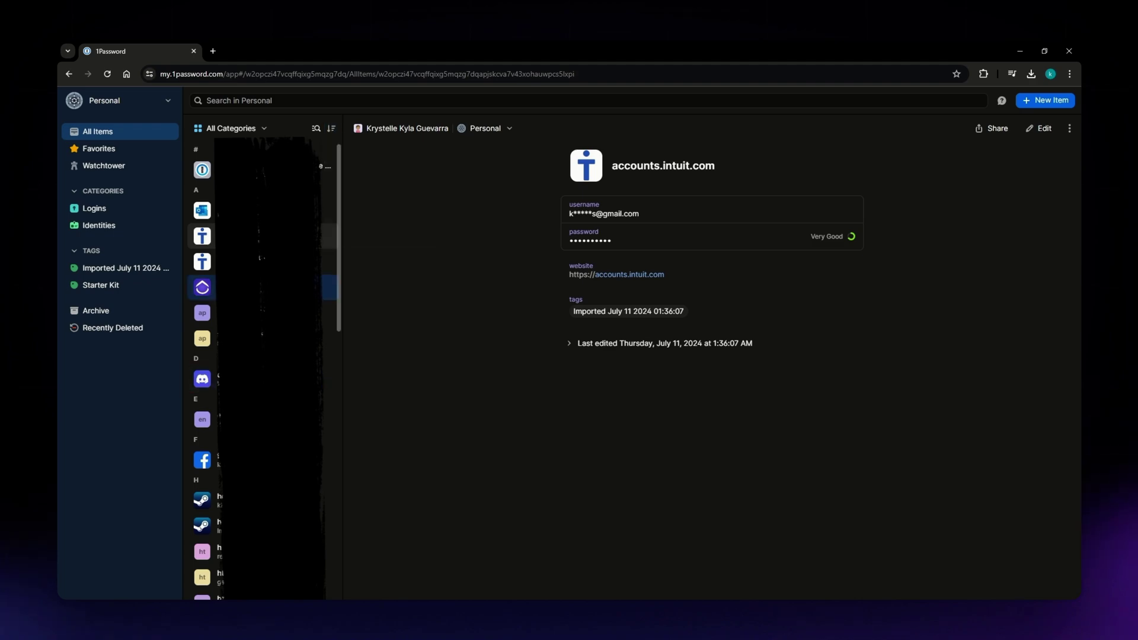
{"action": "scroll", "coordinate": [329, 377], "scroll_direction": "down", "scroll_amount": 1}
{"action": "scroll", "coordinate": [329, 356], "scroll_direction": "up", "scroll_amount": 1}
{"action": "left_click", "coordinate": [330, 128]}
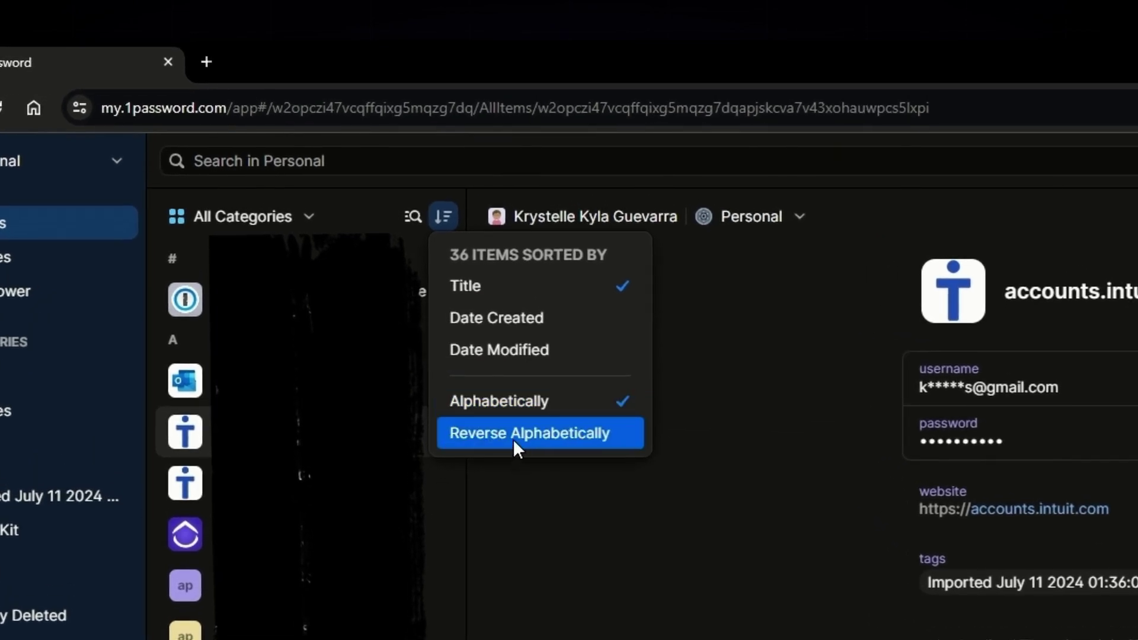
{"action": "key", "text": "Escape"}
{"action": "left_click", "coordinate": [242, 216]}
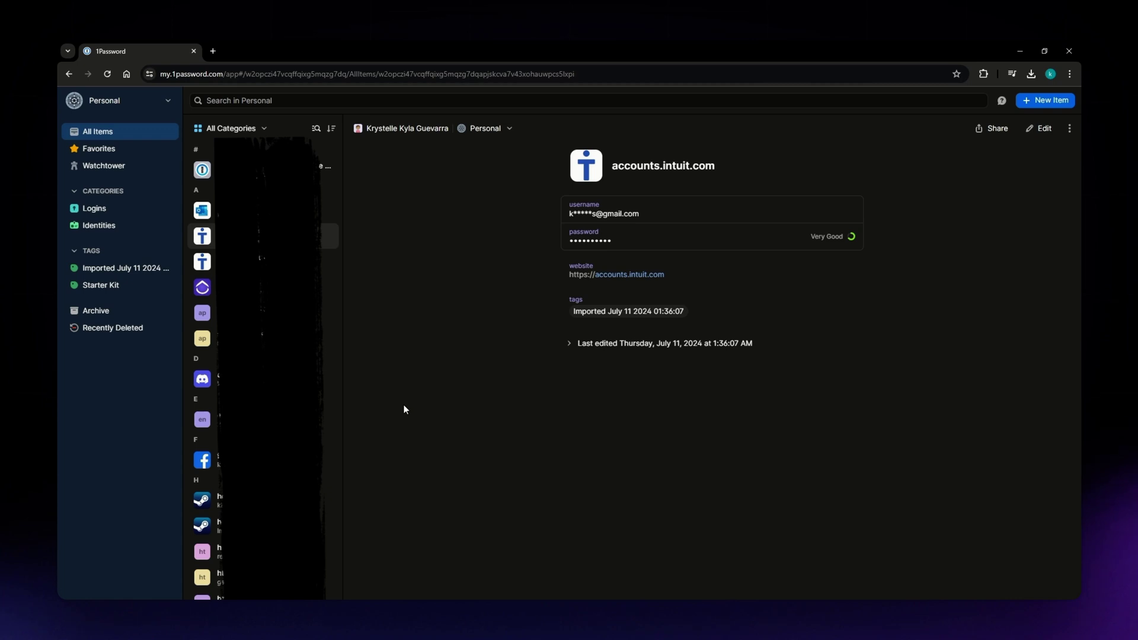
Step: Open the Watchtower security overview and show the items with weak passwords
{"action": "left_click", "coordinate": [137, 166]}
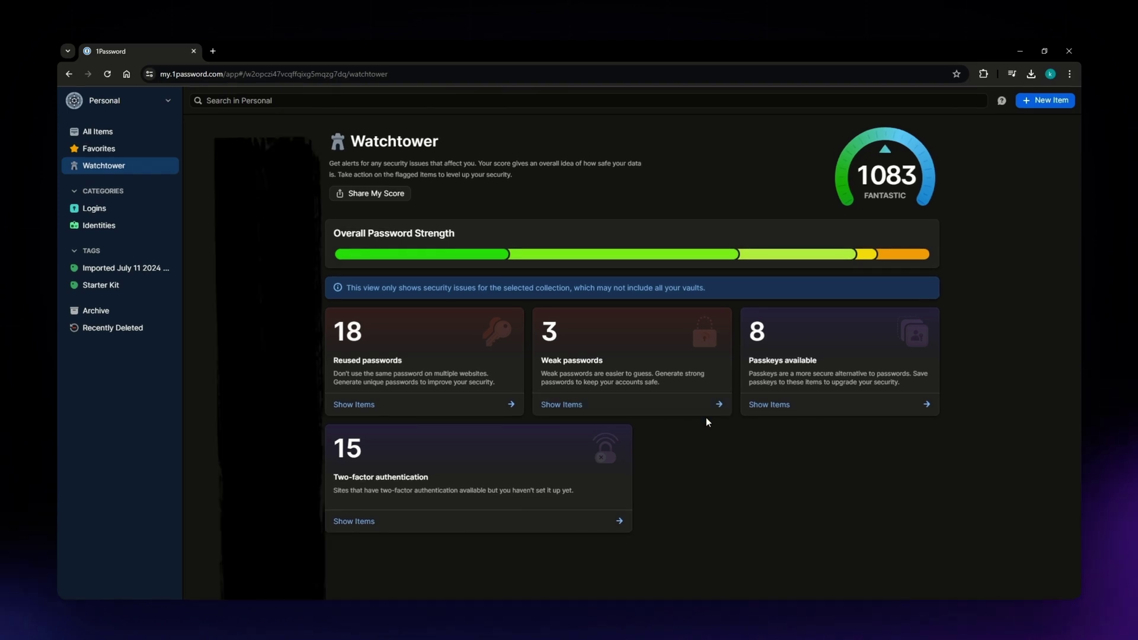
{"action": "left_click", "coordinate": [710, 408]}
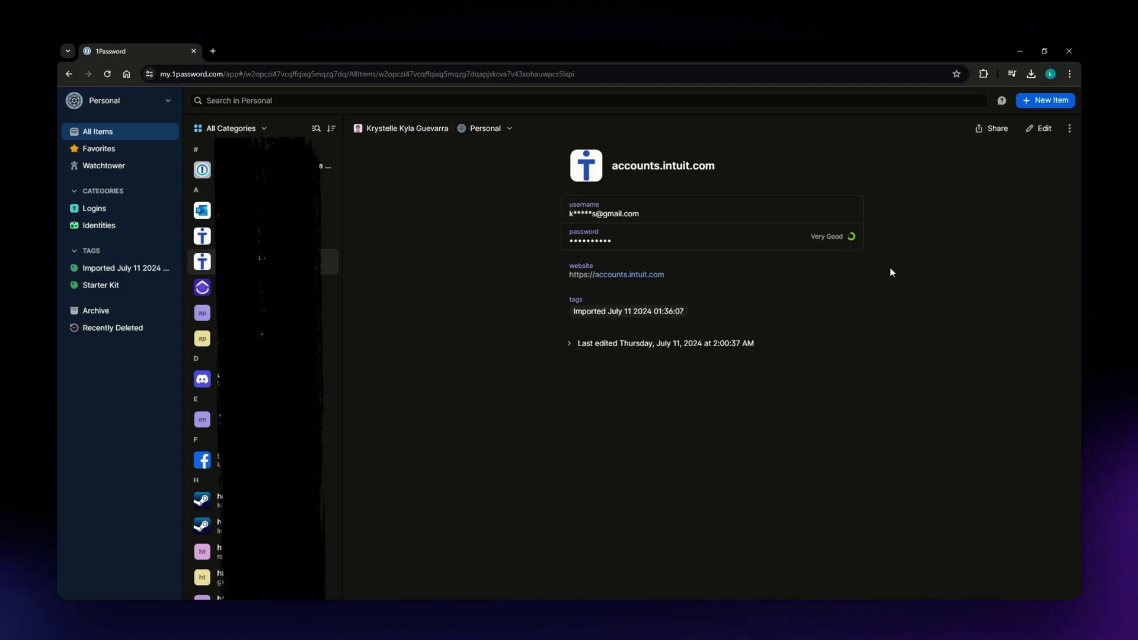
Step: Examine the link expiry and availability options for sharing the accounts.intuit.com login, and close the sharing dialog without copying a link
{"action": "left_click", "coordinate": [995, 129]}
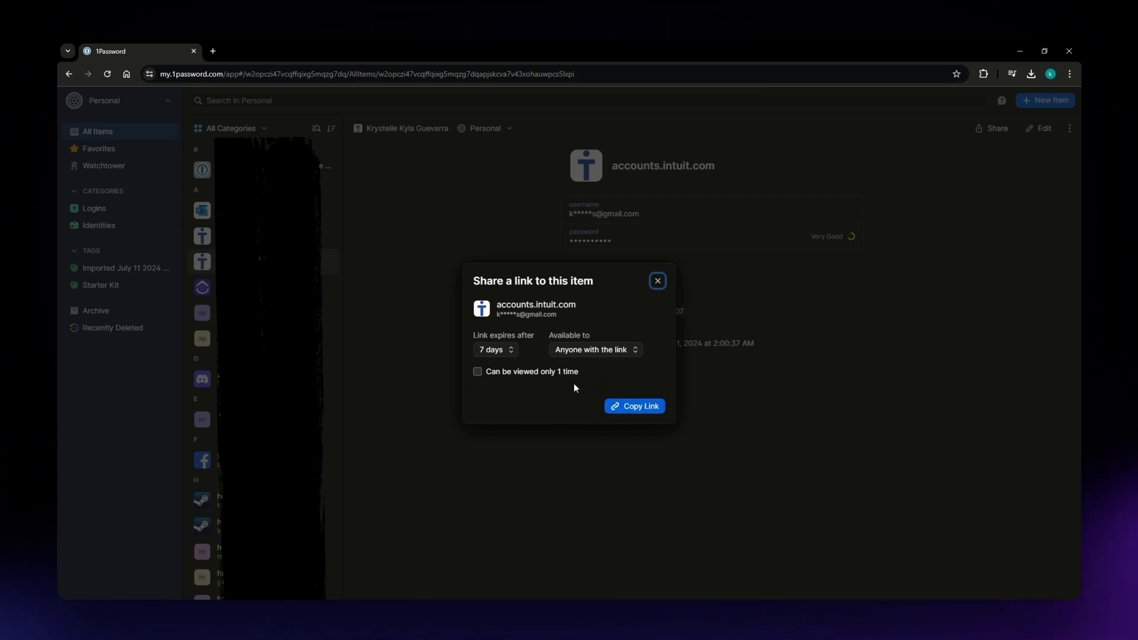
{"action": "left_click", "coordinate": [504, 350]}
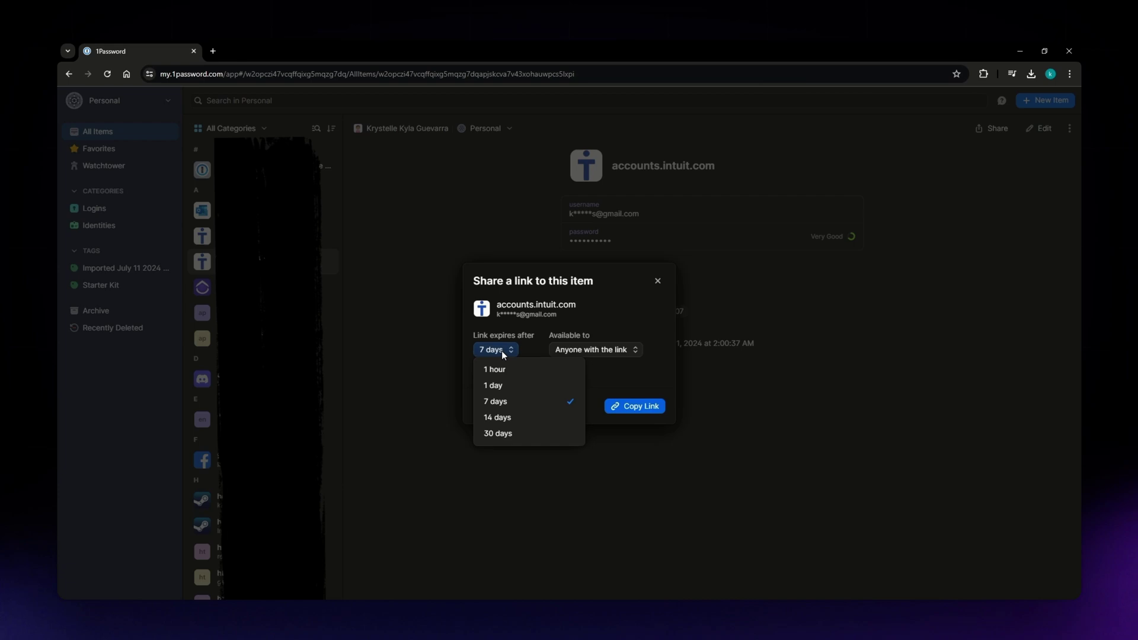
{"action": "left_click", "coordinate": [501, 350]}
{"action": "left_click", "coordinate": [598, 349]}
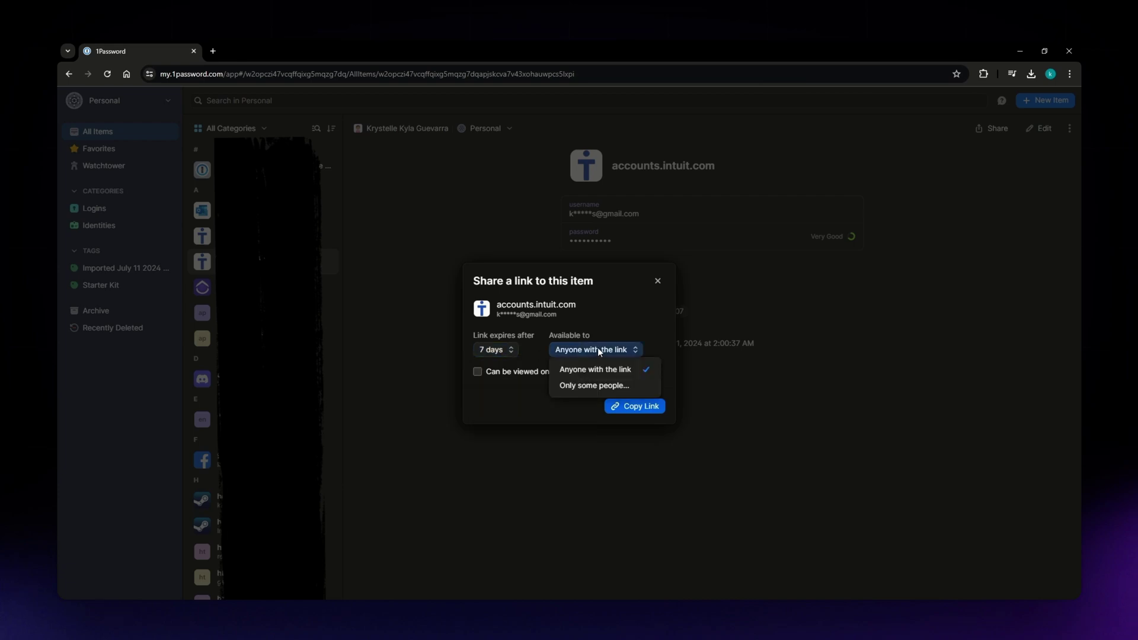
{"action": "left_click", "coordinate": [656, 282]}
{"action": "left_click", "coordinate": [656, 282]}
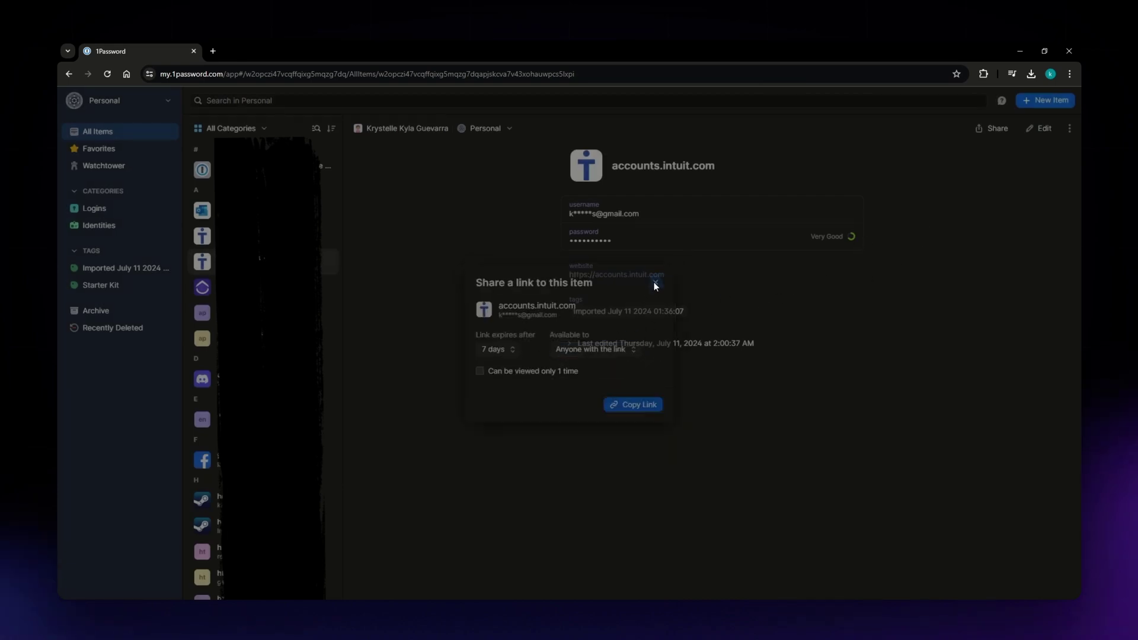
Step: Open the accounts.intuit.com login for editing, examine its title and notes fields, and save it without changing any values
{"action": "left_click", "coordinate": [1044, 131]}
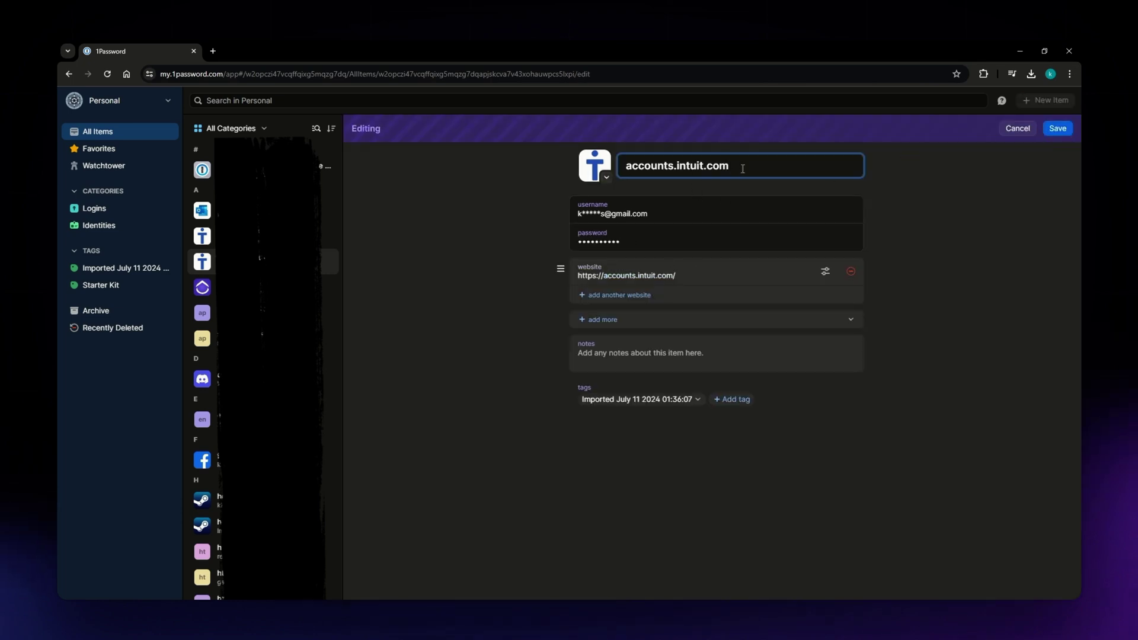
{"action": "left_click_drag", "start_coordinate": [741, 169], "coordinate": [629, 167]}
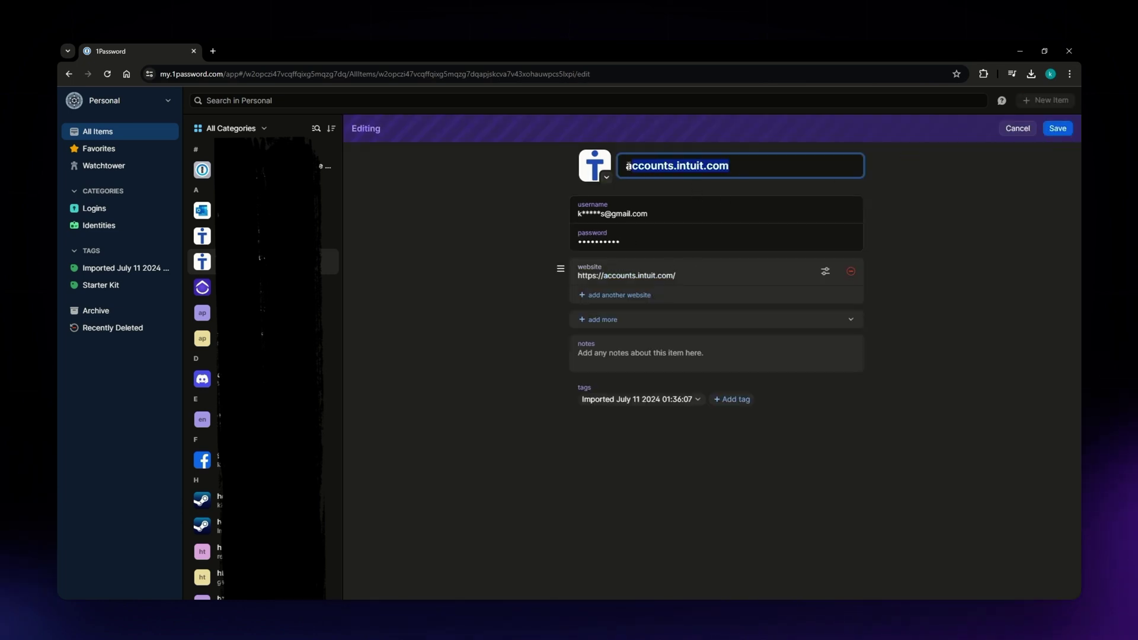
{"action": "left_click", "coordinate": [739, 161]}
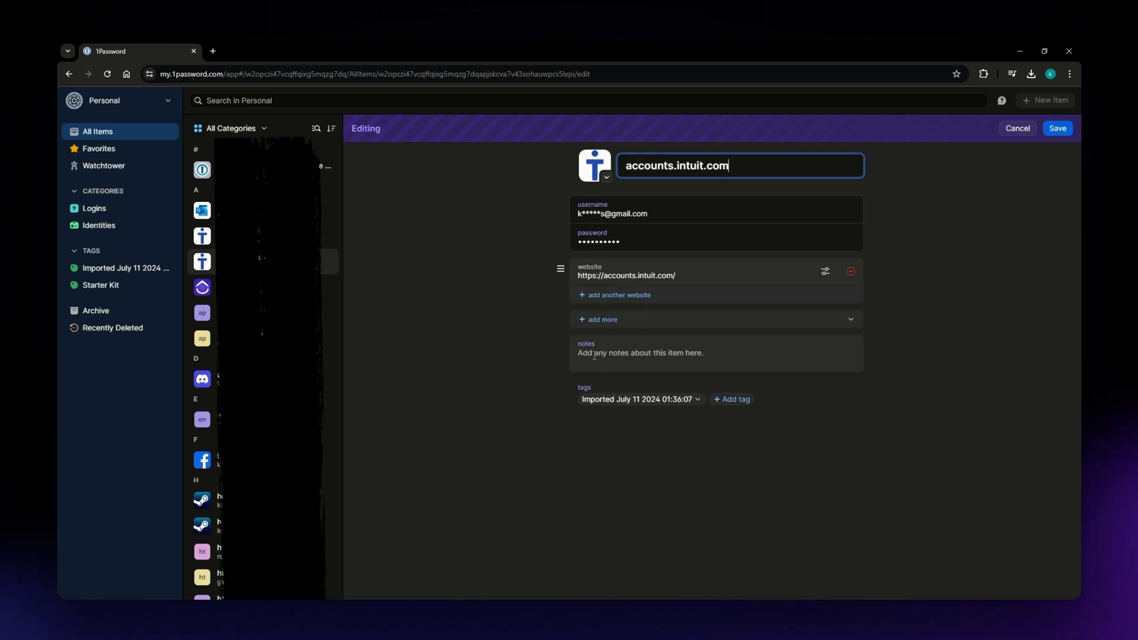
{"action": "left_click", "coordinate": [821, 343]}
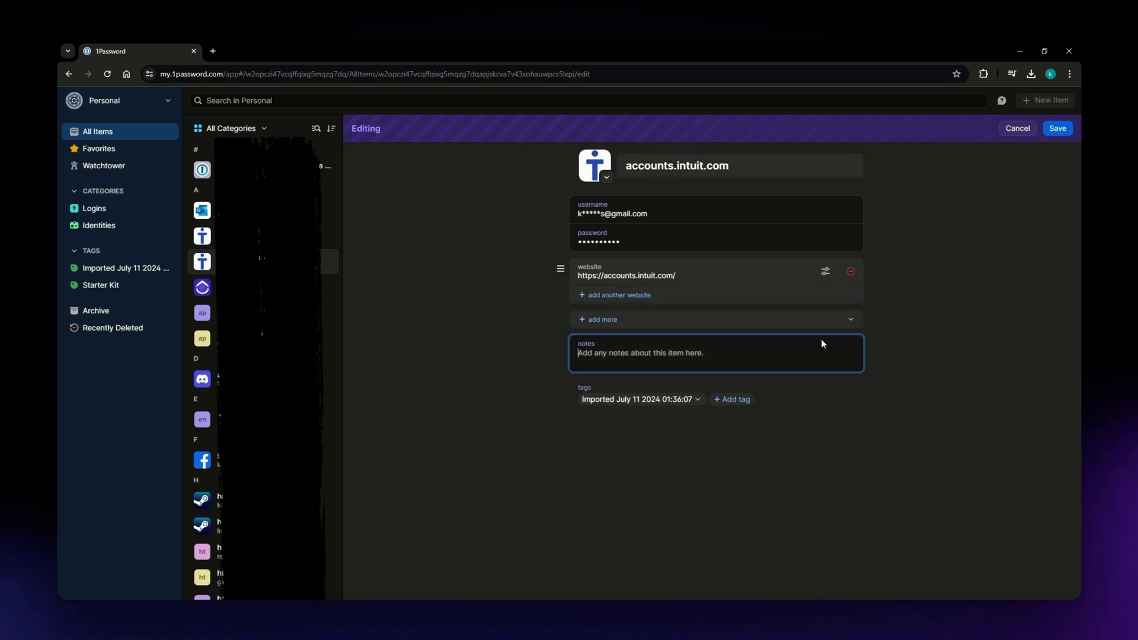
{"action": "left_click", "coordinate": [1058, 128]}
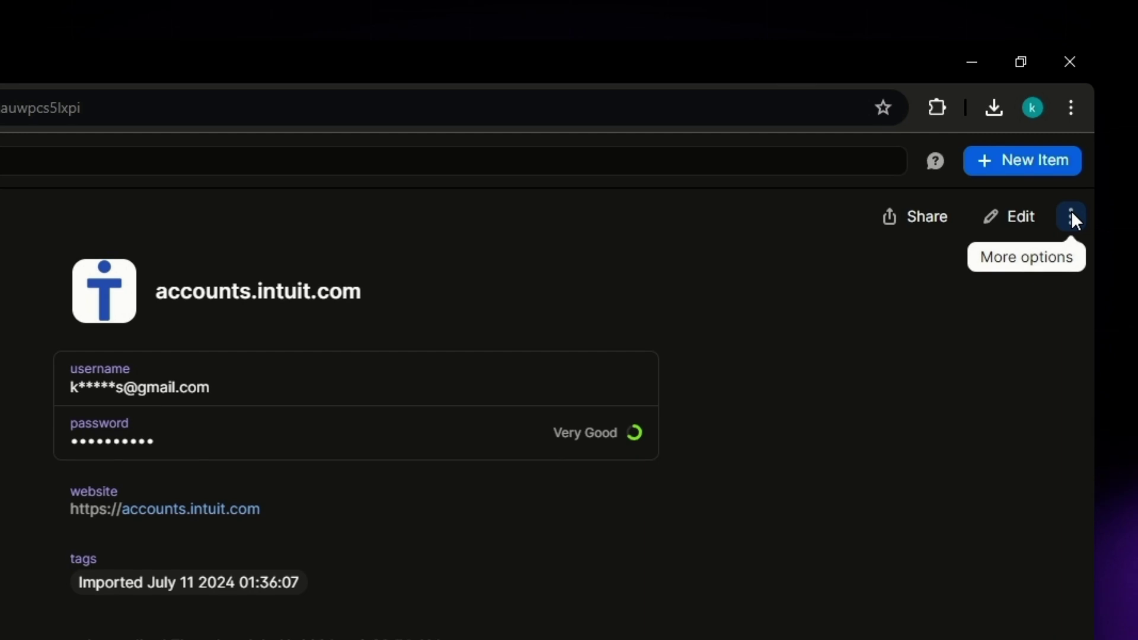
Step: Examine the additional actions for the accounts.intuit.com login, including favoriting, moving, duplicating, archiving and deleting, without choosing one
{"action": "left_click", "coordinate": [1071, 218]}
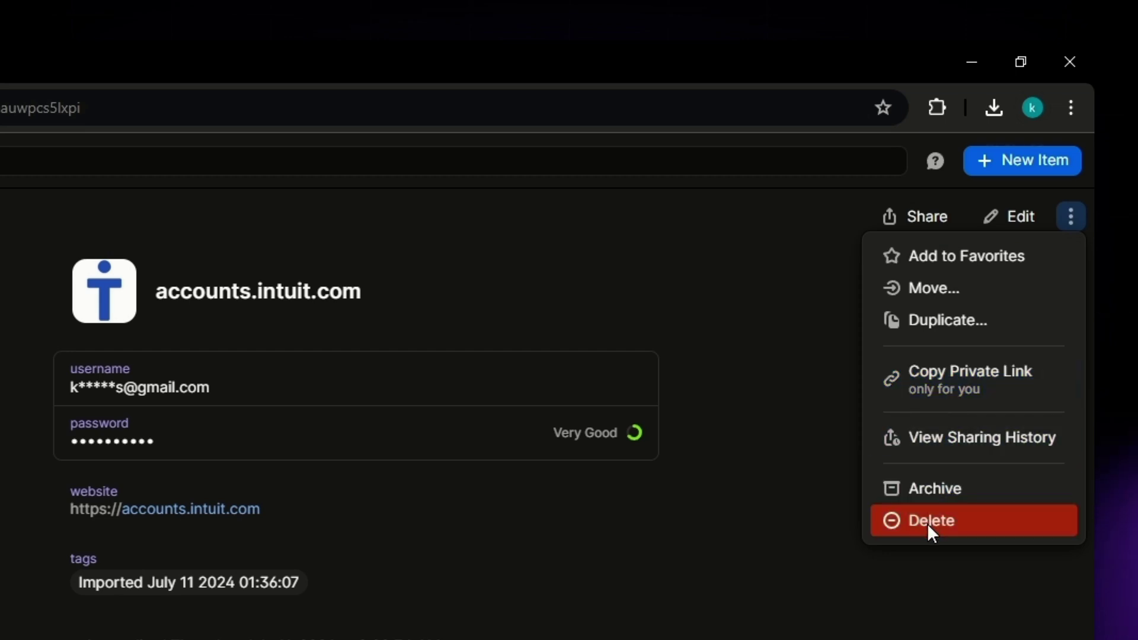
{"action": "left_click", "coordinate": [789, 573]}
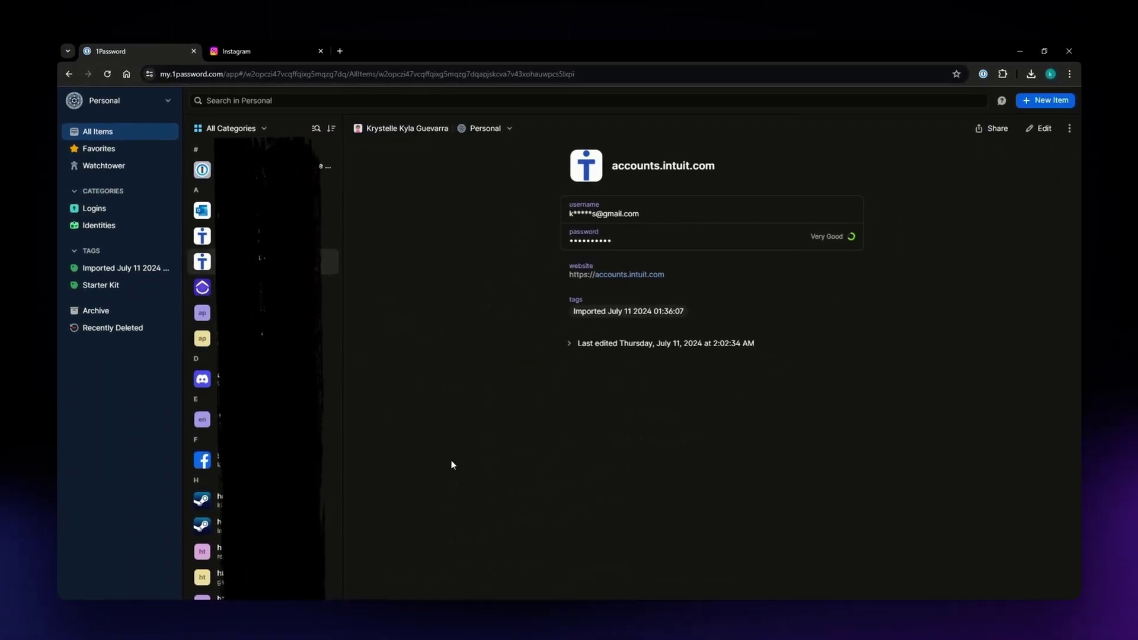
Step: Switch to the Instagram login page, check the 1Password autofill option in the username field, and return to the vault's item list
{"action": "left_click", "coordinate": [247, 50]}
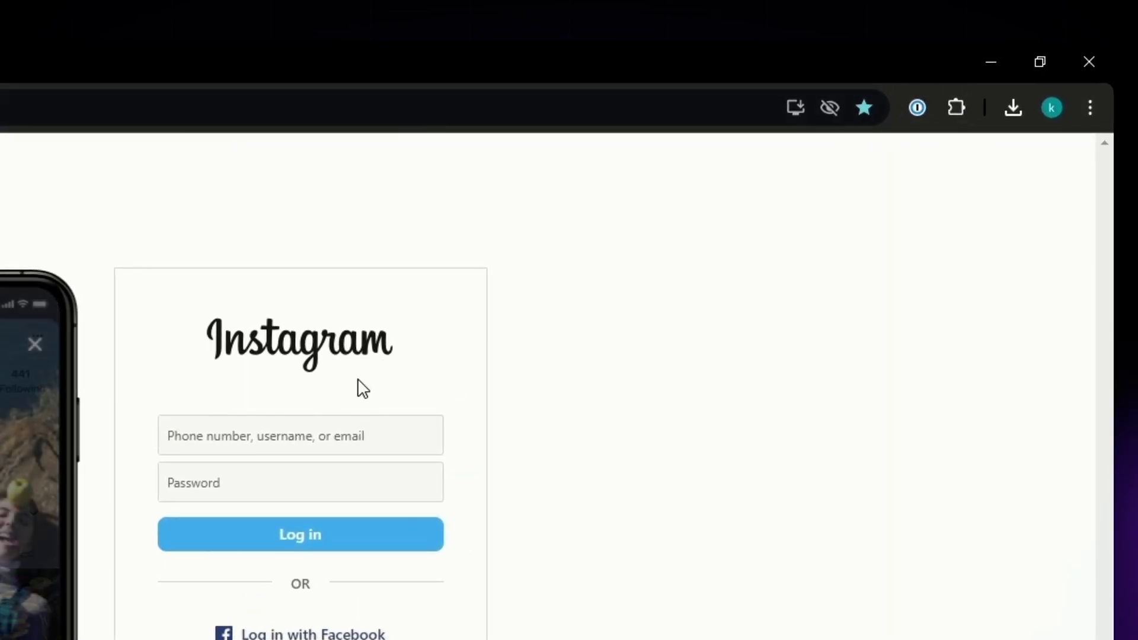
{"action": "left_click", "coordinate": [278, 436]}
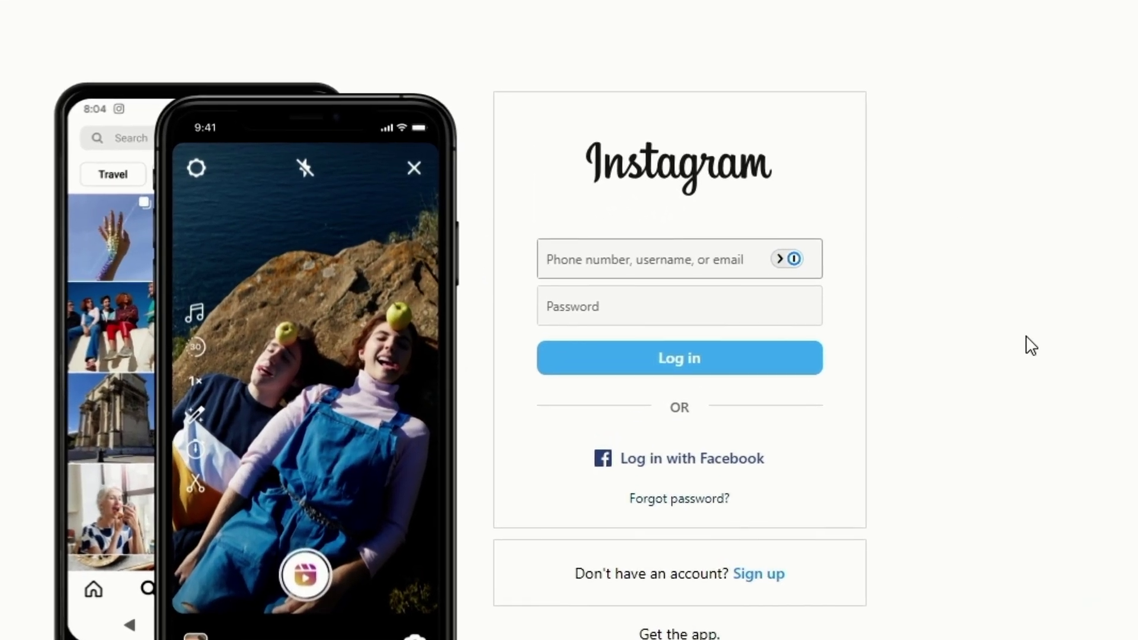
{"action": "left_click", "coordinate": [1019, 338]}
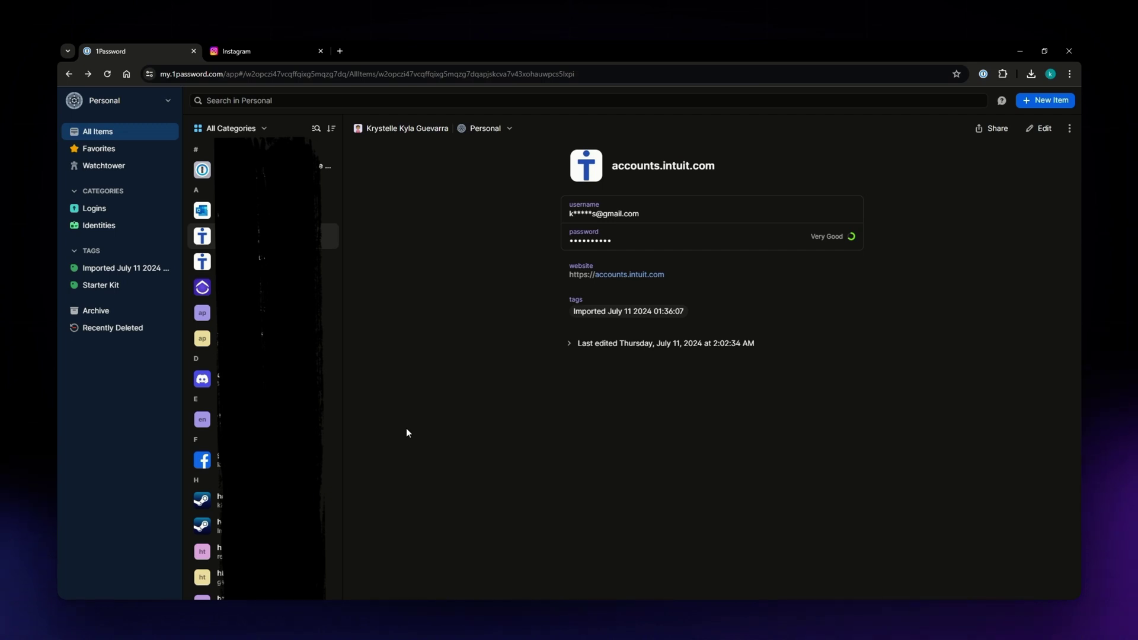
{"action": "scroll", "coordinate": [407, 428], "scroll_direction": "down", "scroll_amount": 3}
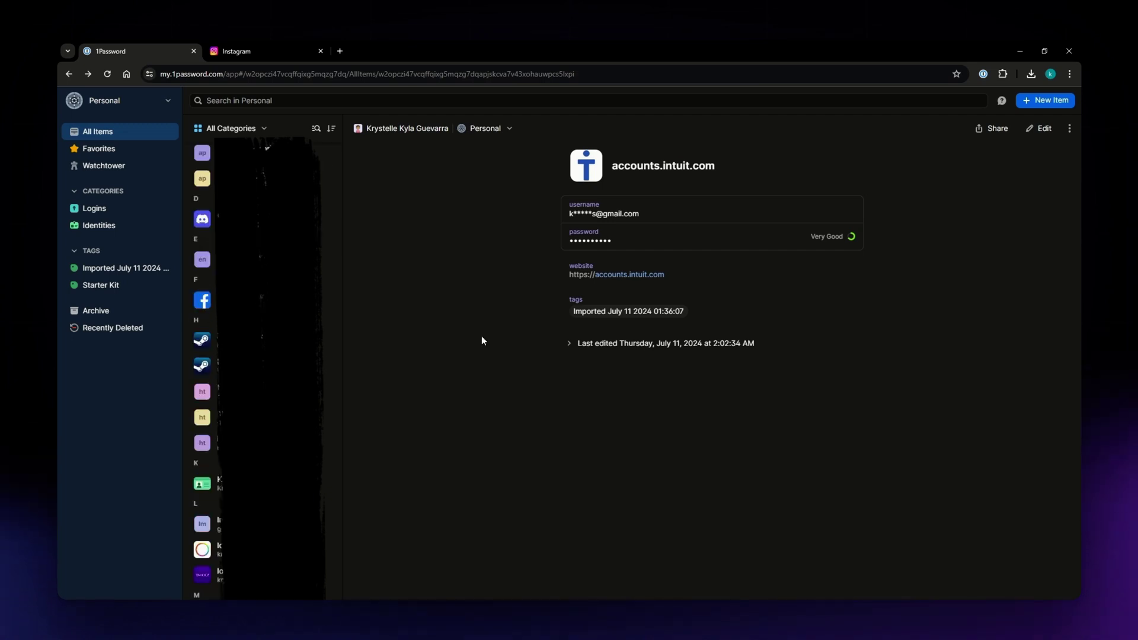